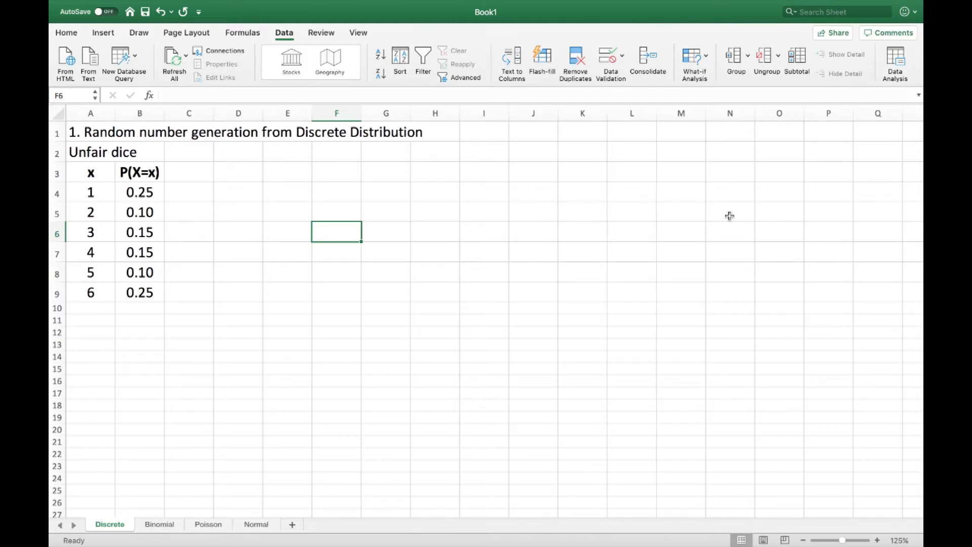
- Start the Random Number Generation analysis tool for 50 random numbers and choose the Discrete distribution
left_click(894, 60)
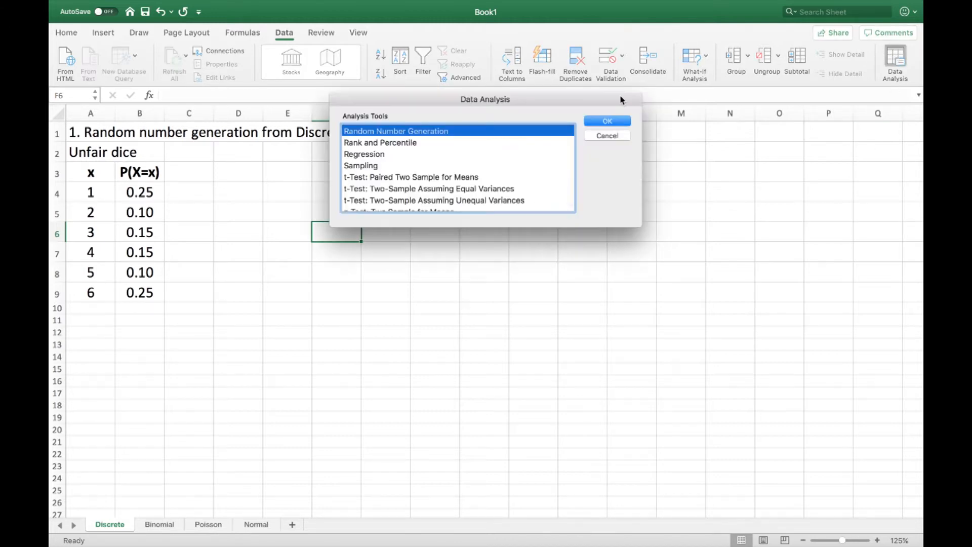
left_click(607, 121)
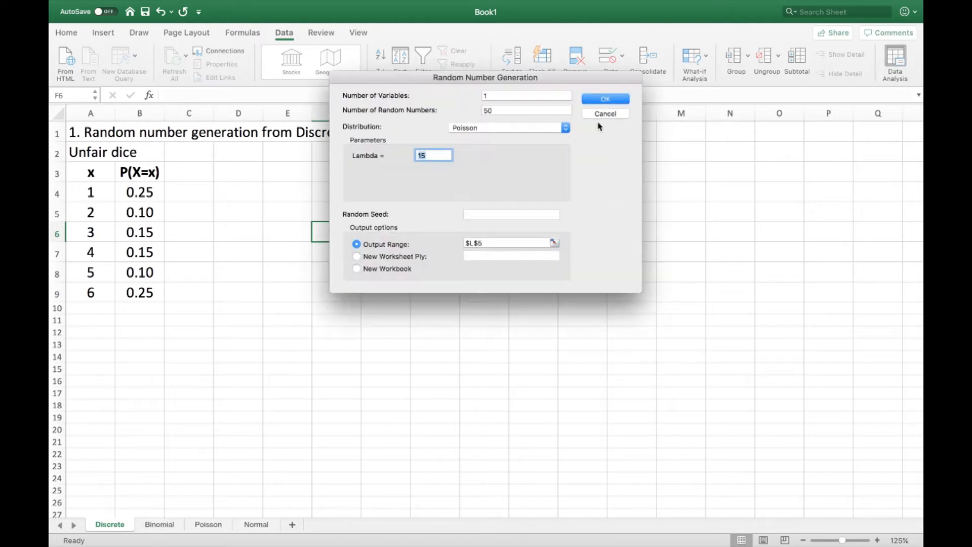
left_click(500, 110)
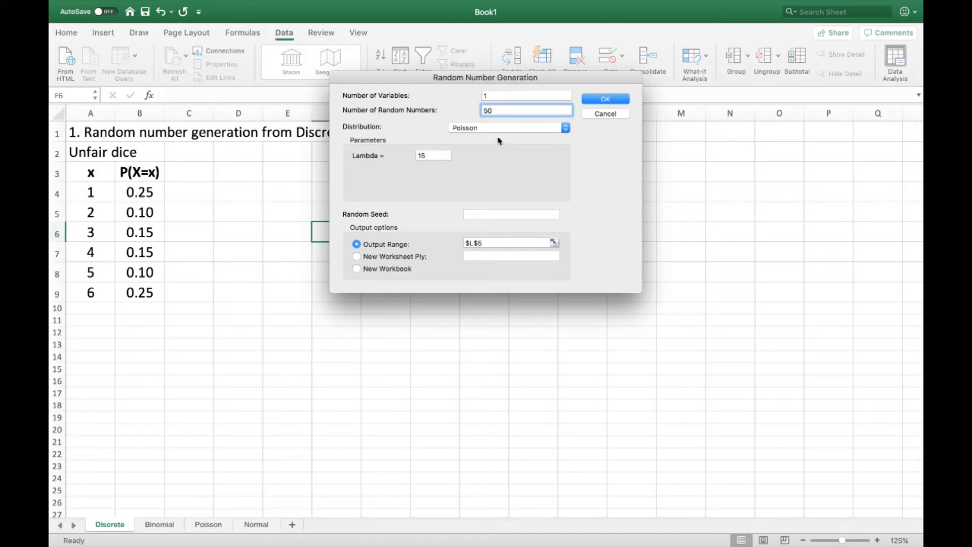
left_click(565, 127)
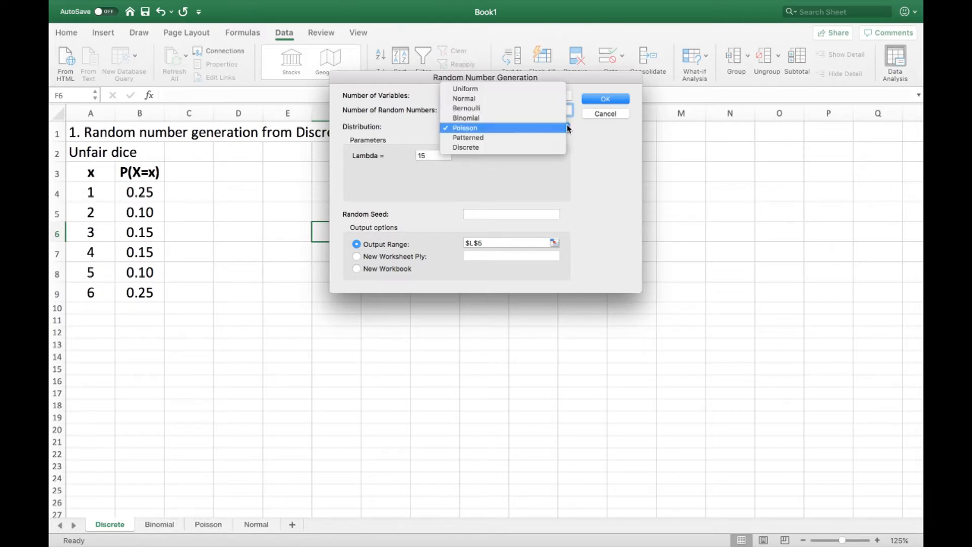
left_click(485, 147)
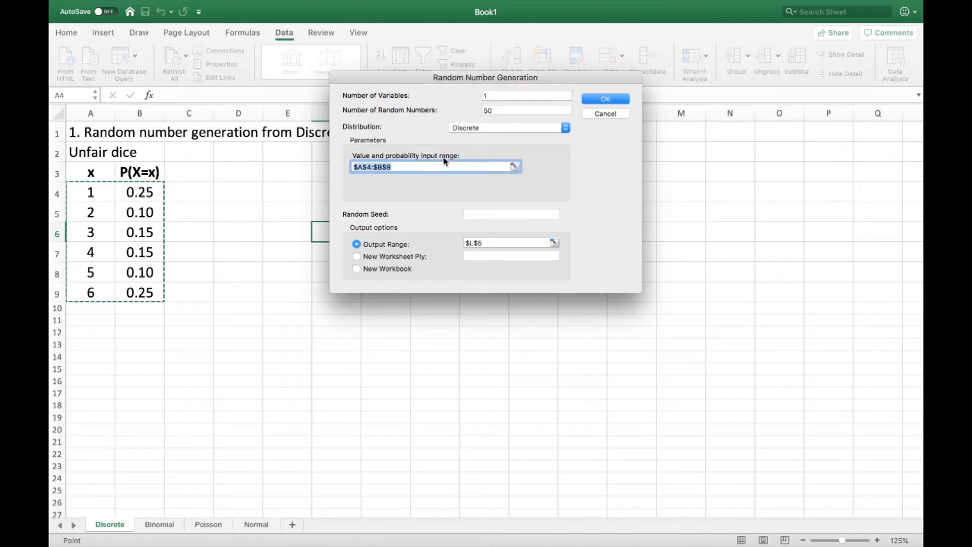
- Set the value and probability input range to the unfair dice table's data, A4:B9
left_click(514, 167)
left_click_drag(92, 195, 147, 290)
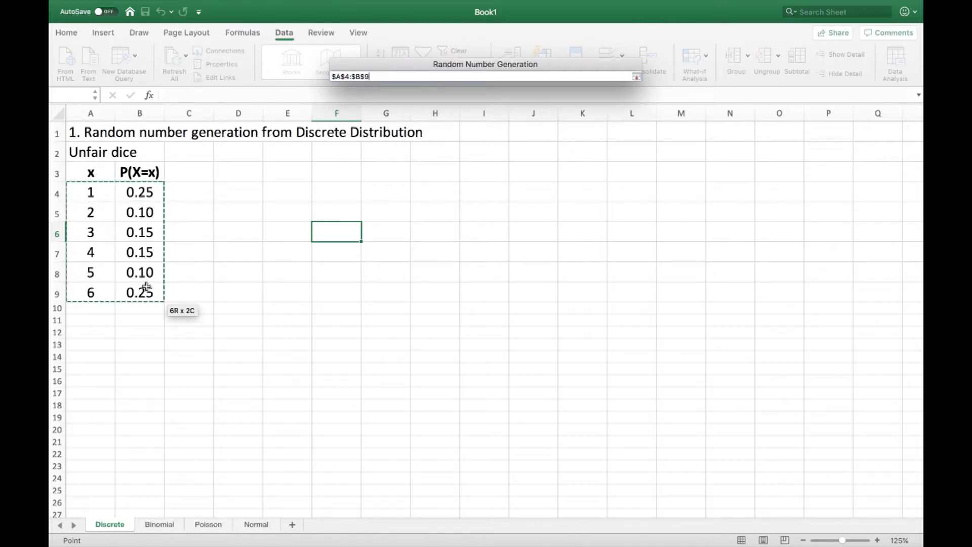
left_click(636, 77)
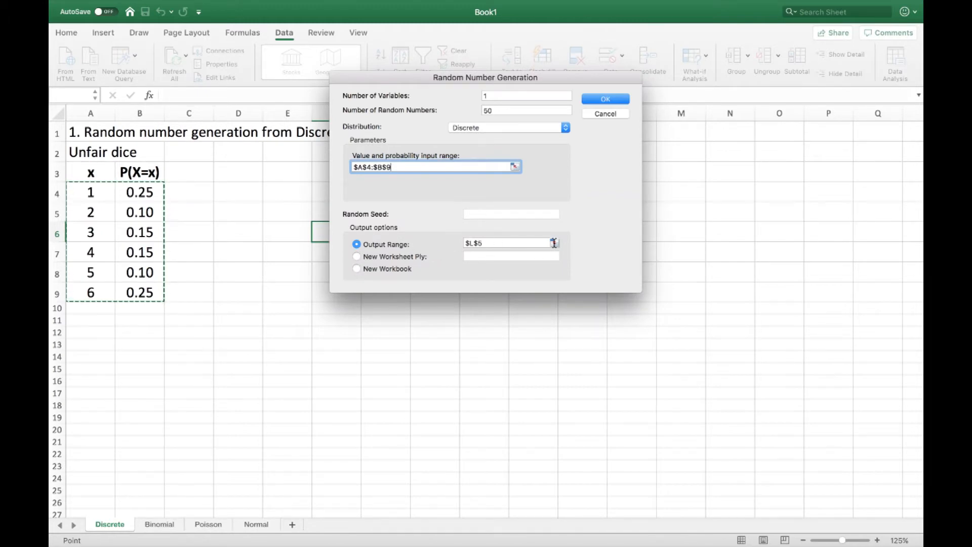
- Set the output range to cell E4, generate the discrete random numbers and look through the resulting column
left_click(554, 244)
left_click(295, 191)
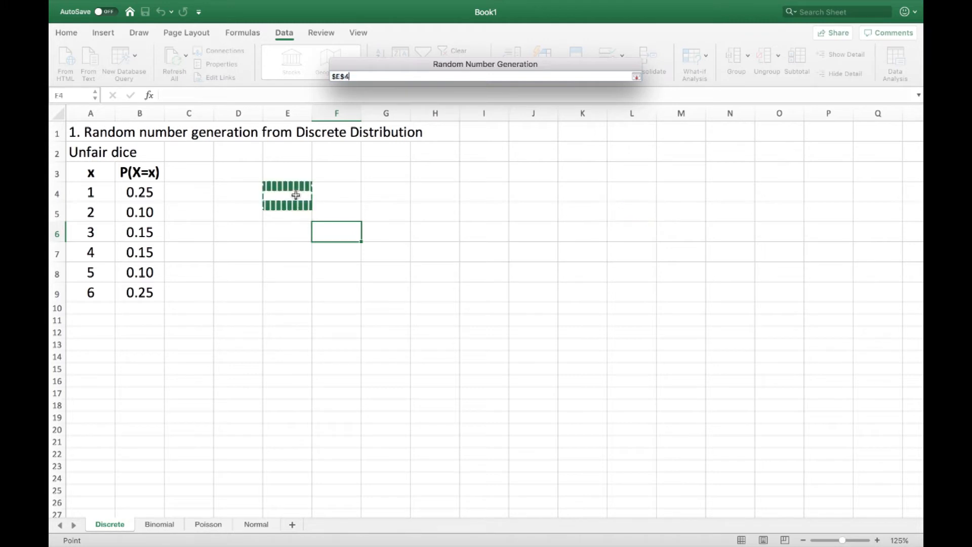
left_click(636, 76)
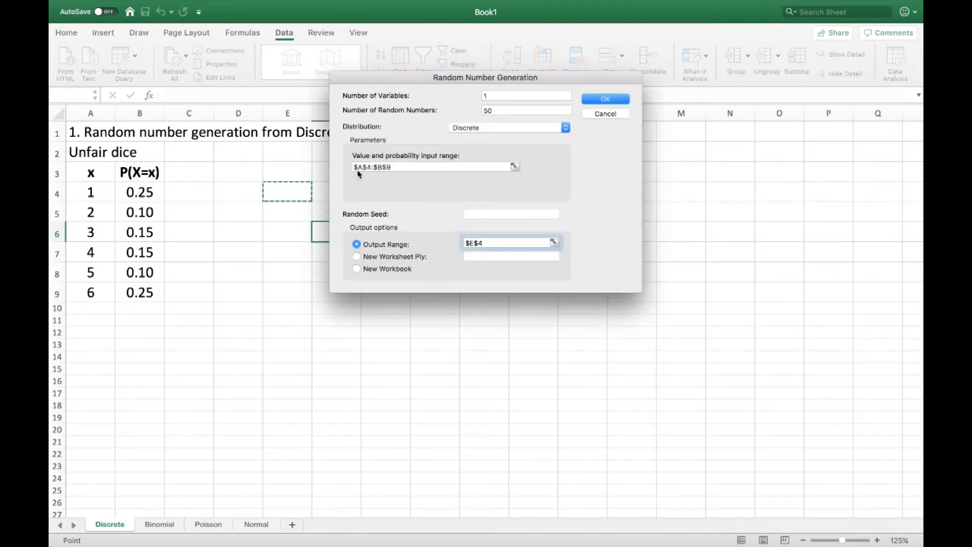
left_click(597, 103)
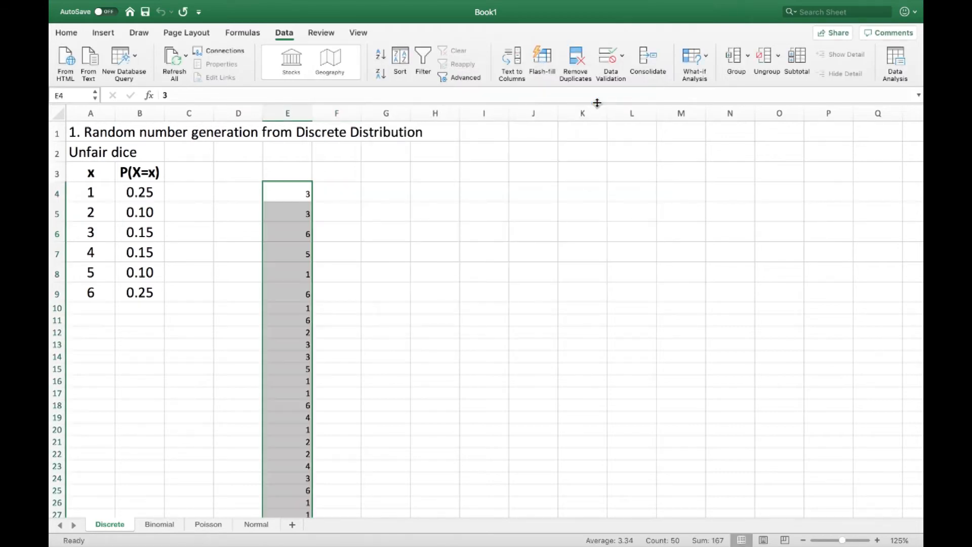
scroll(406, 316, "down", 10)
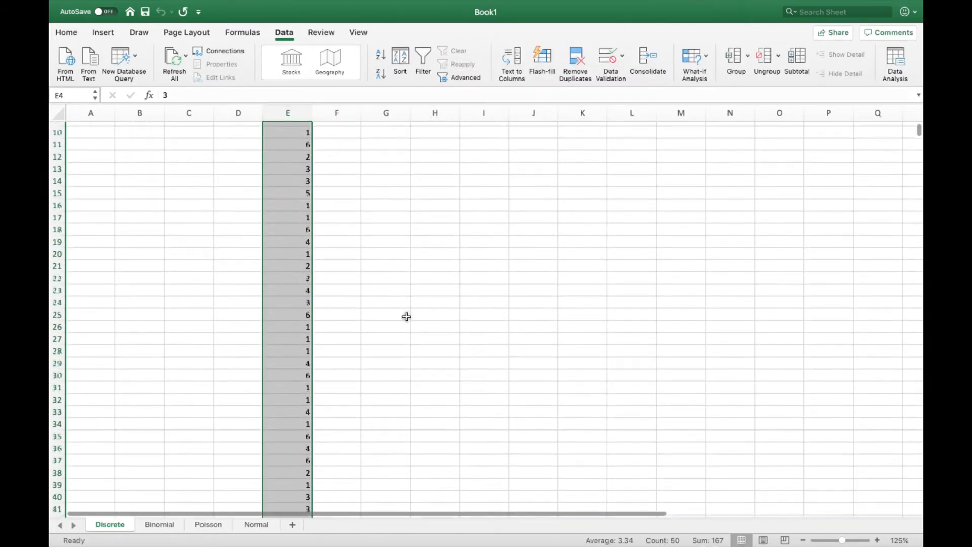
scroll(406, 316, "up", 10)
scroll(406, 316, "down", 1)
scroll(405, 316, "up", 1)
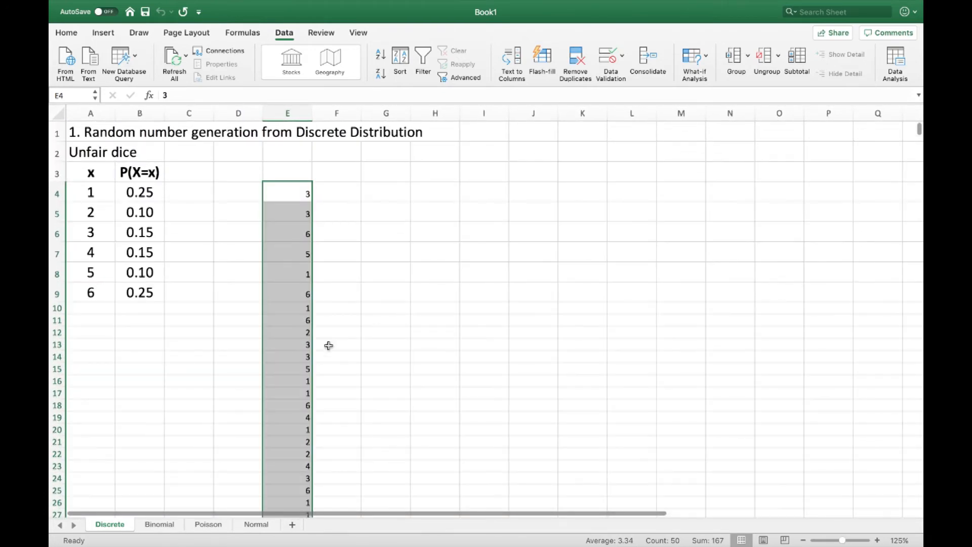
- On the Binomial sheet, start Random Number Generation and choose the Binomial distribution
left_click(169, 526)
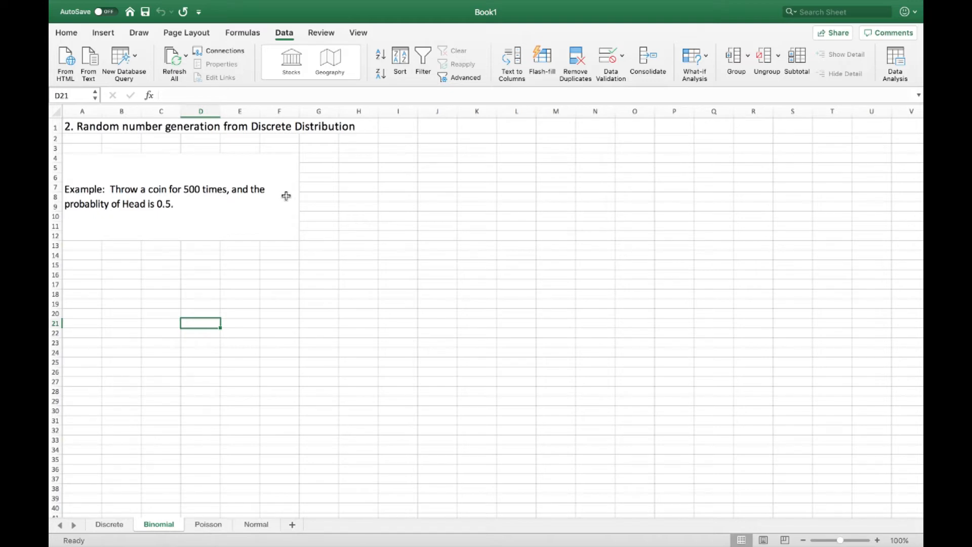
left_click(465, 199)
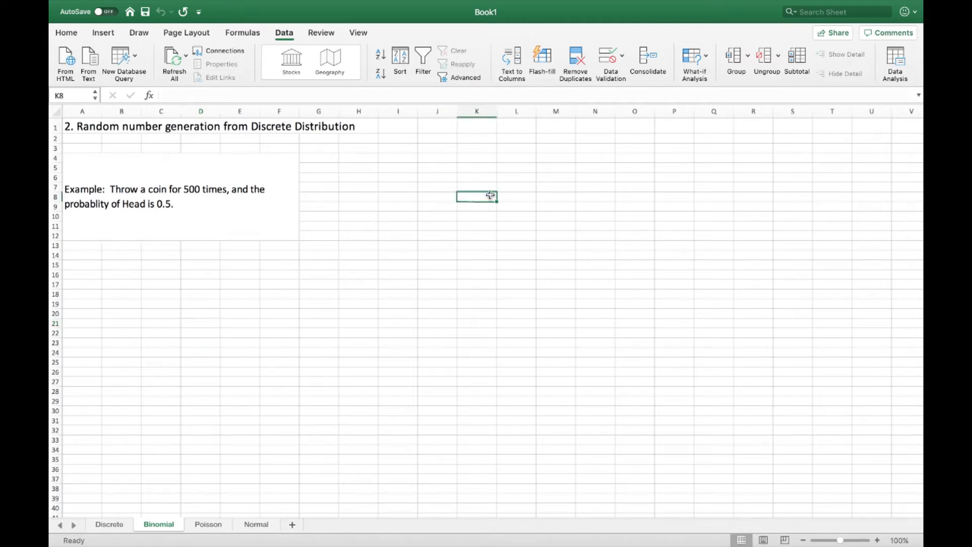
left_click(892, 68)
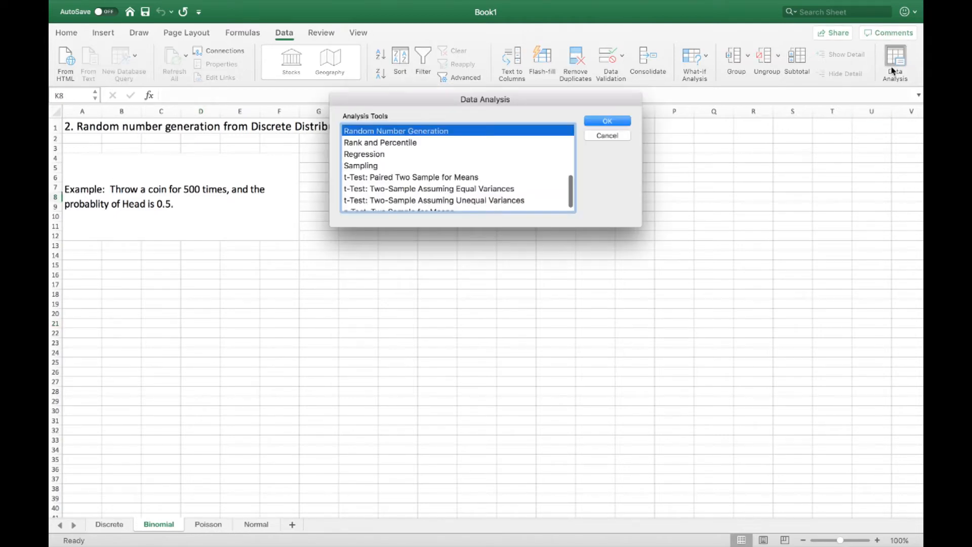
left_click(595, 122)
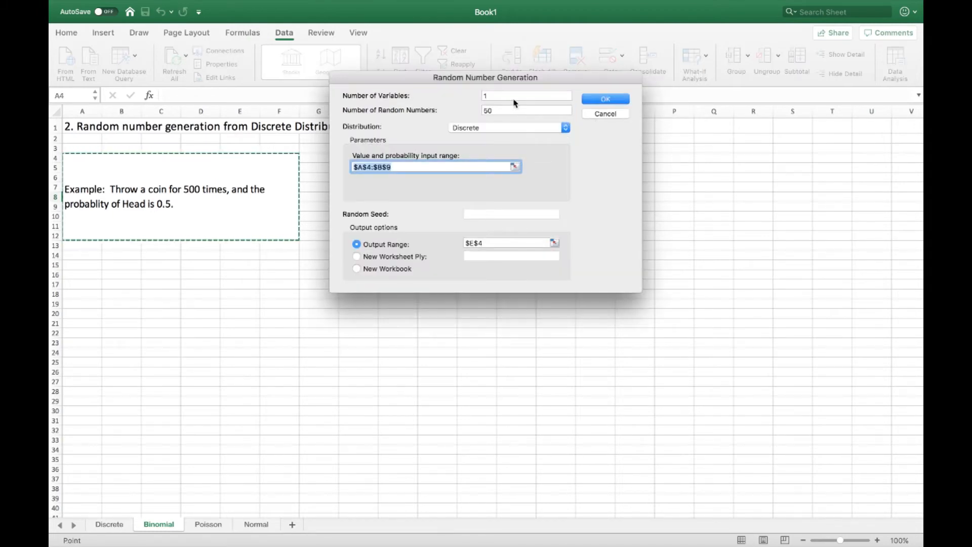
left_click_drag(509, 84, 510, 123)
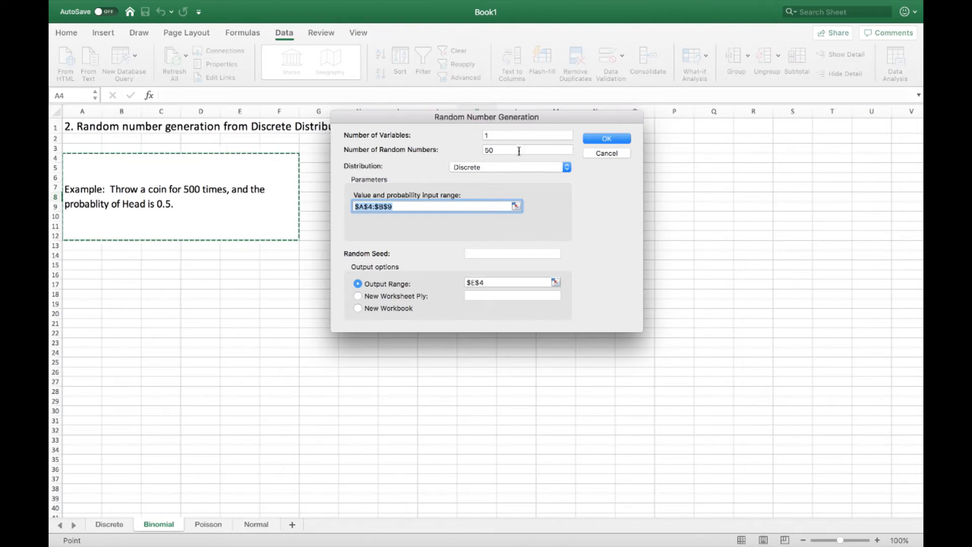
left_click(566, 167)
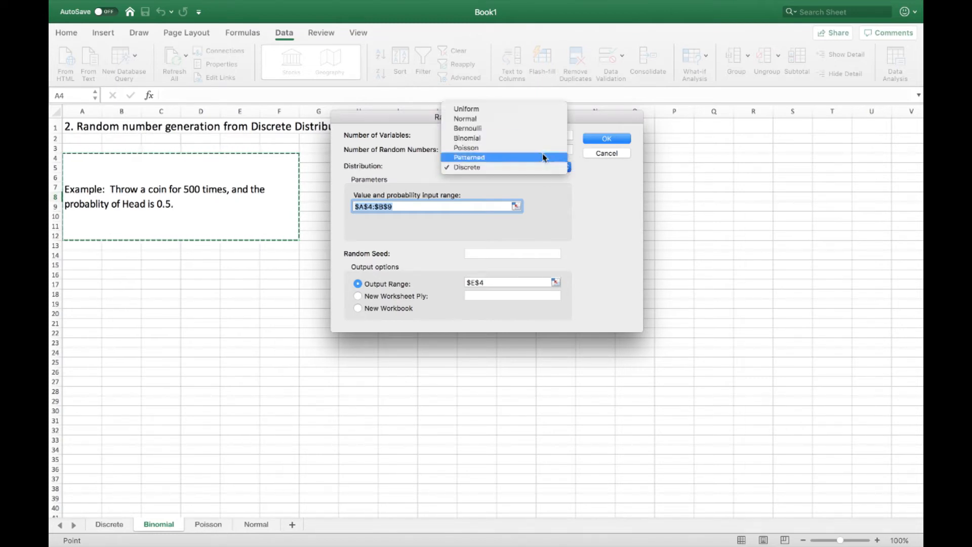
left_click(514, 139)
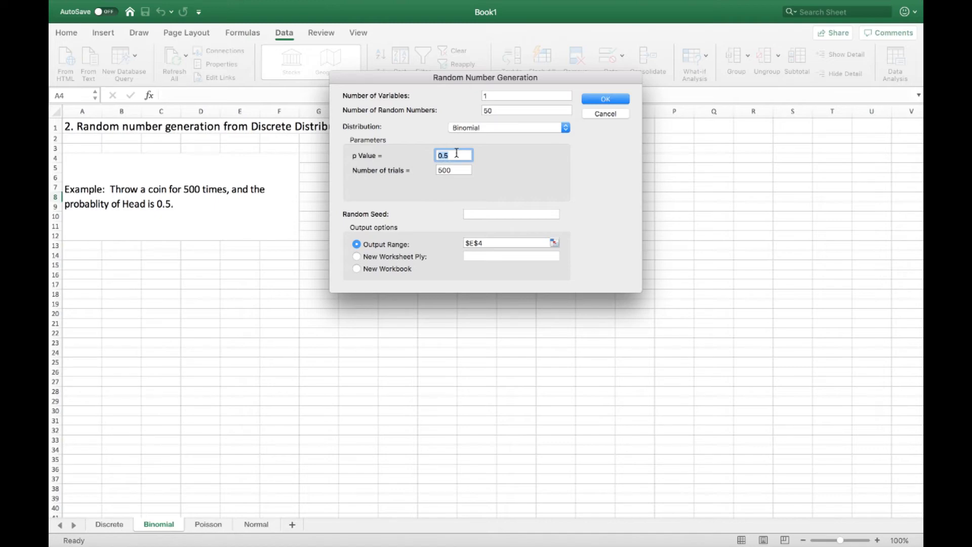
- Set the binomial parameters to a p value of 0.5 and 500 trials
key("BackSpace")
type("0.5")
left_click(467, 170)
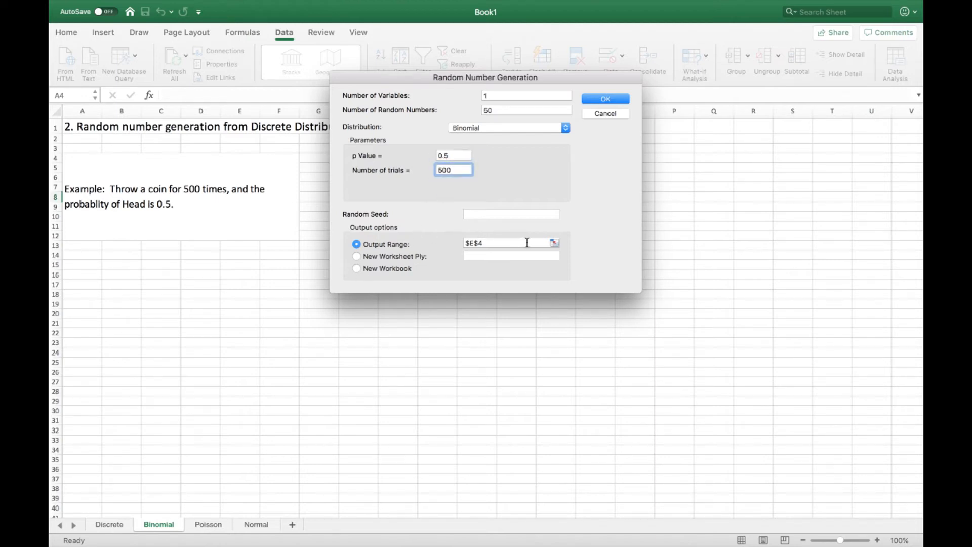
- Set the output range to cell I4, generate the binomial random numbers and review the resulting column
left_click(554, 243)
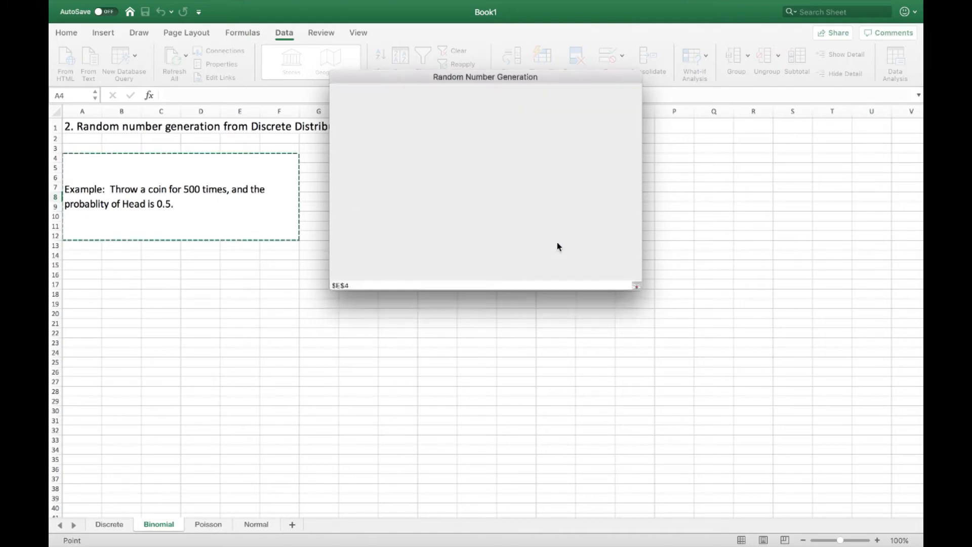
left_click(385, 159)
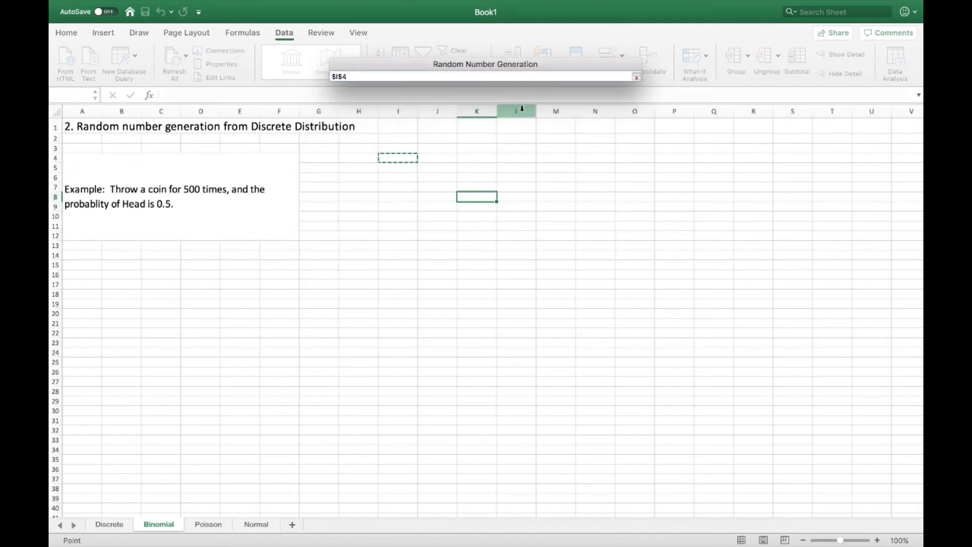
left_click(637, 76)
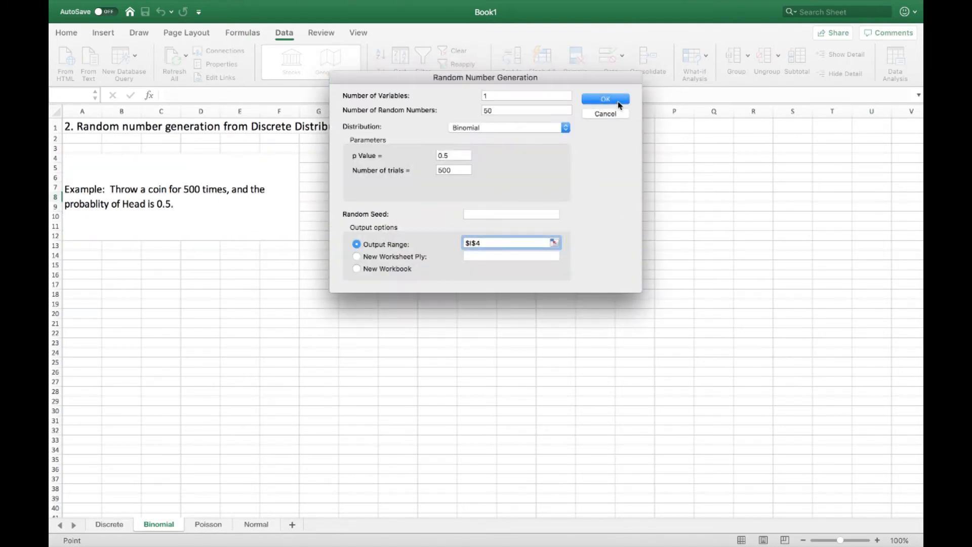
left_click(611, 99)
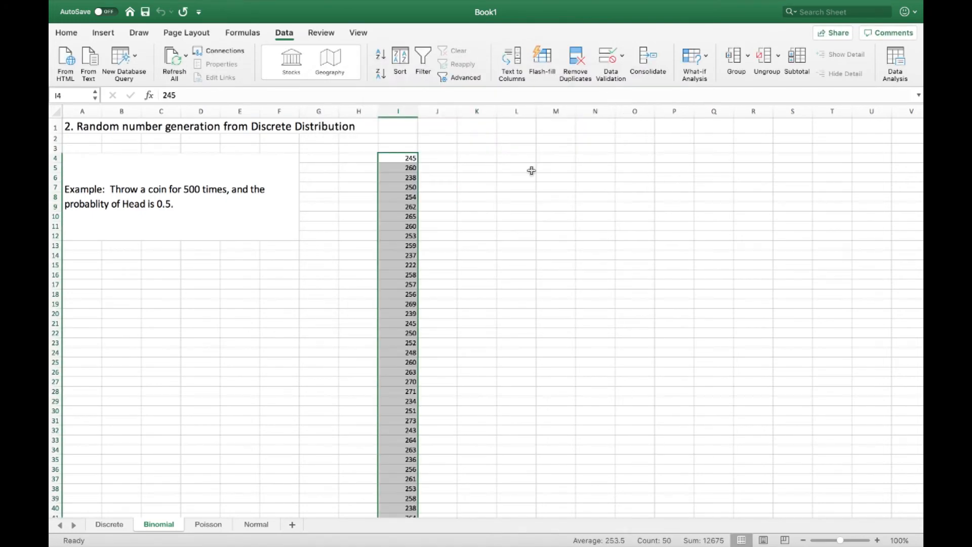
scroll(435, 233, "down", 5)
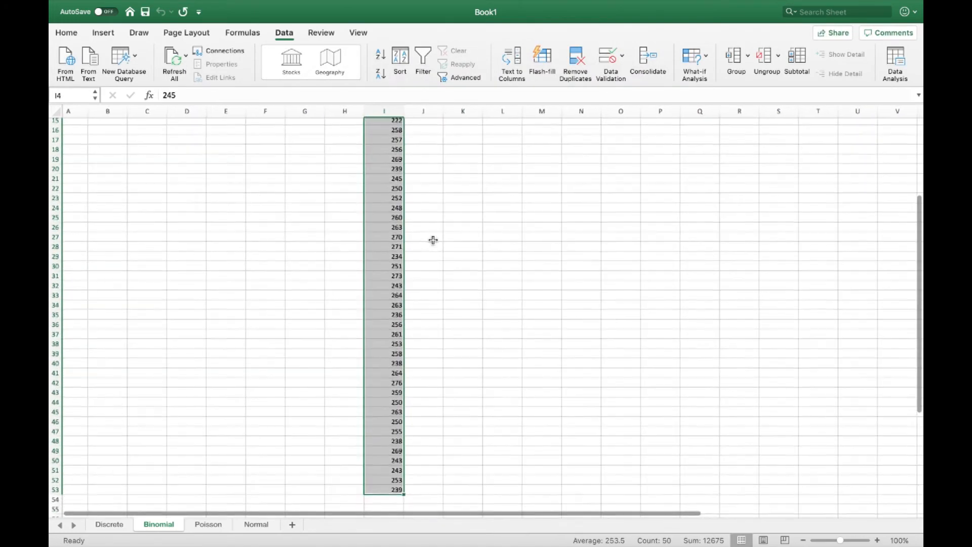
scroll(434, 239, "up", 4)
scroll(433, 240, "up", 2)
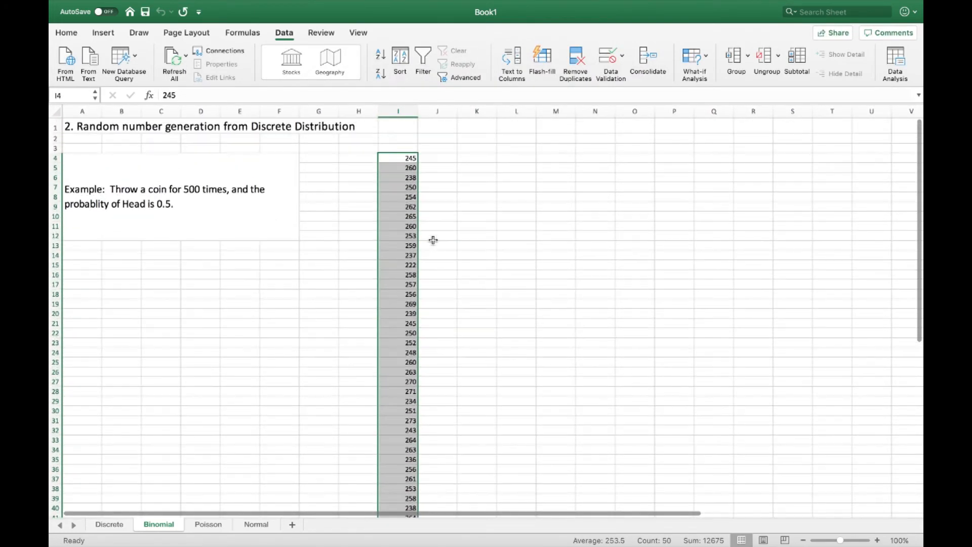
left_click(405, 161)
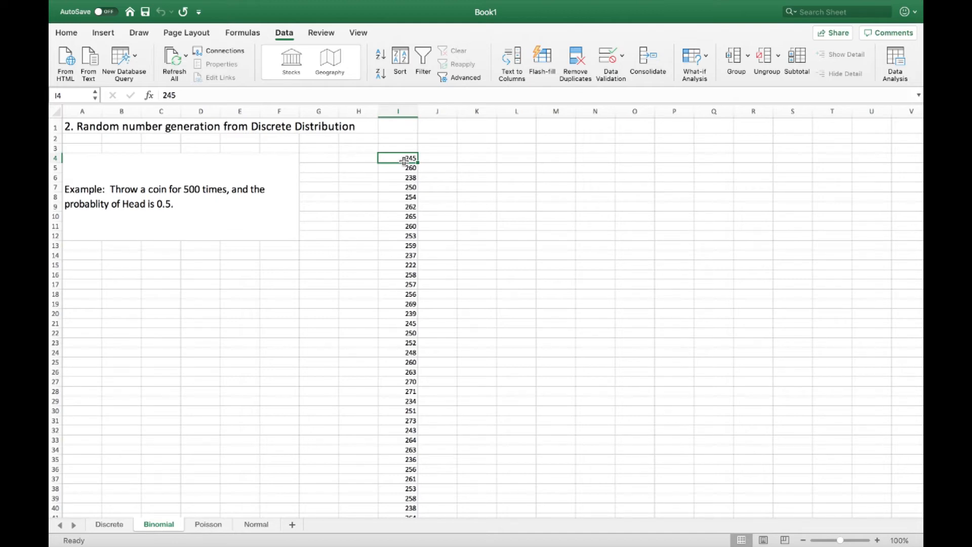
left_click(461, 168)
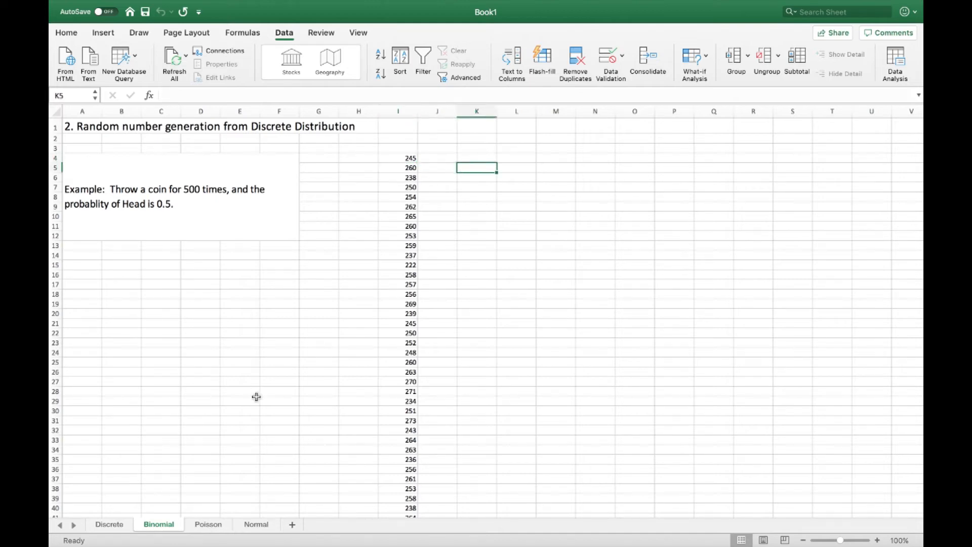
- On the Poisson sheet, delete the existing numbers in L5:L54
left_click(208, 524)
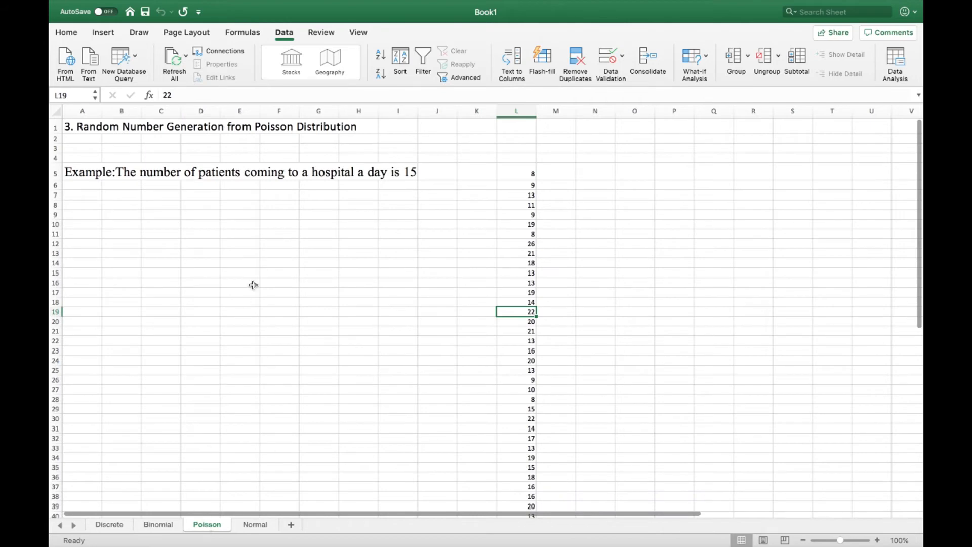
left_click_drag(524, 175, 528, 505)
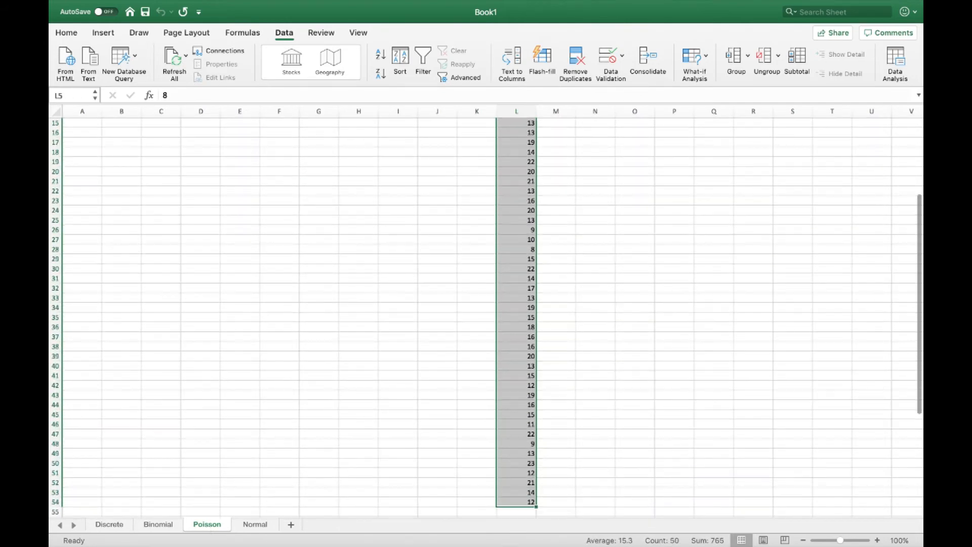
key("Delete")
left_click(427, 213)
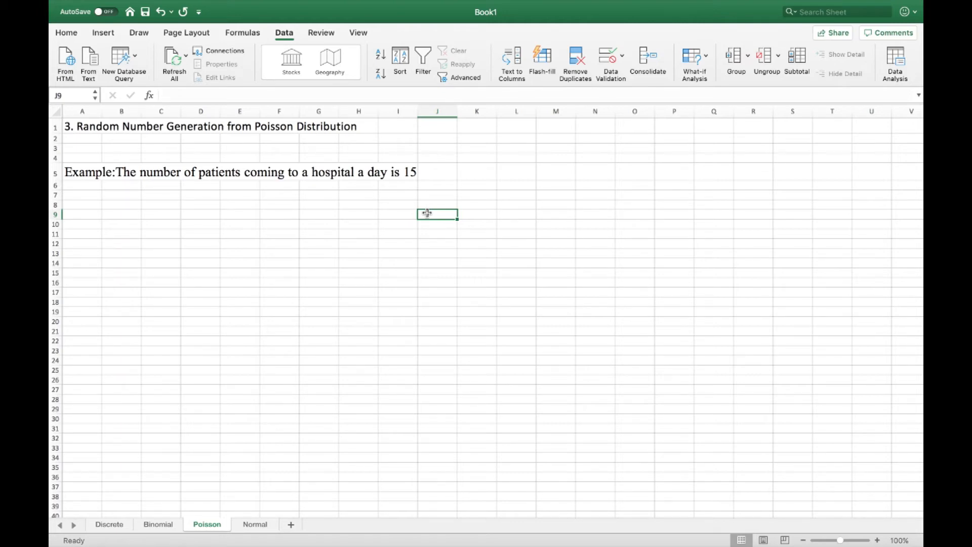
- On the Poisson sheet, start Random Number Generation and choose the Poisson distribution
left_click(897, 71)
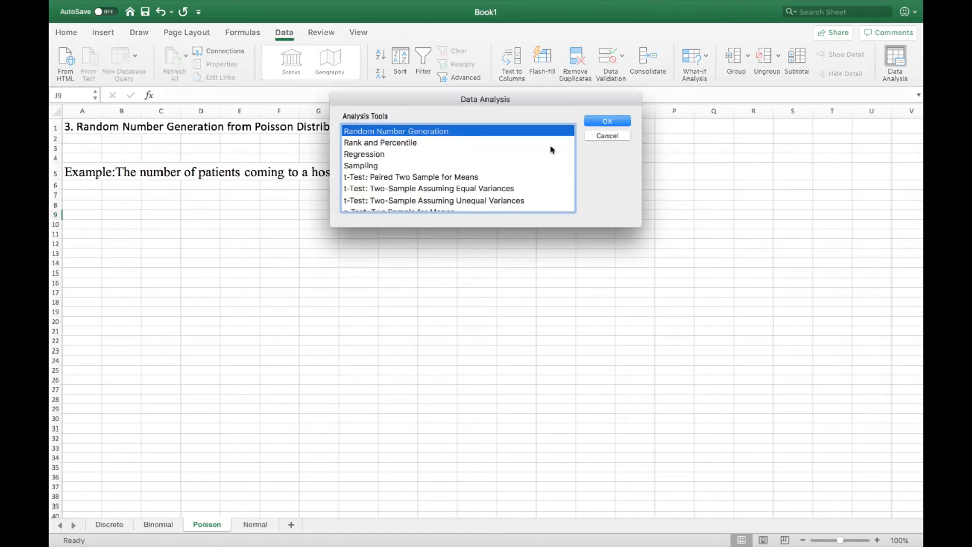
left_click(603, 122)
double_click(503, 110)
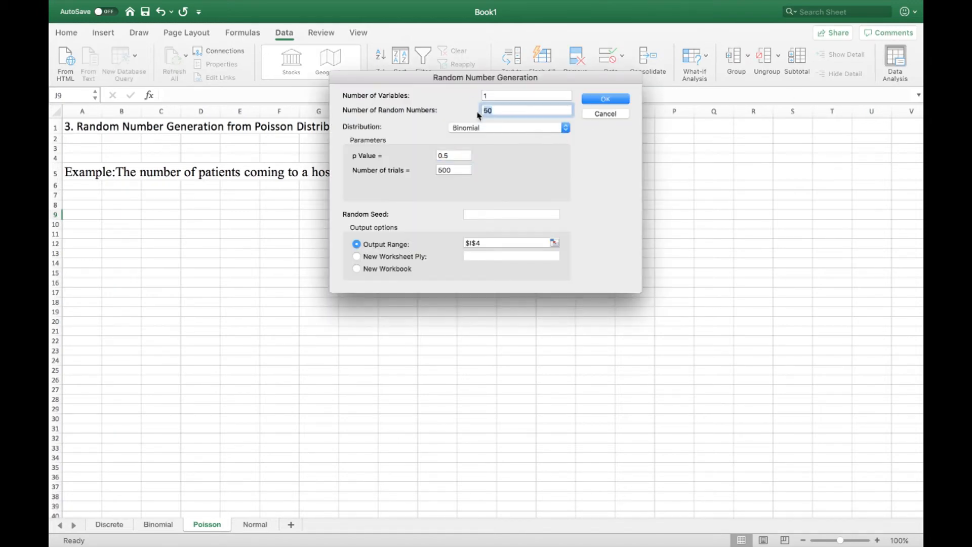
left_click_drag(434, 78, 514, 142)
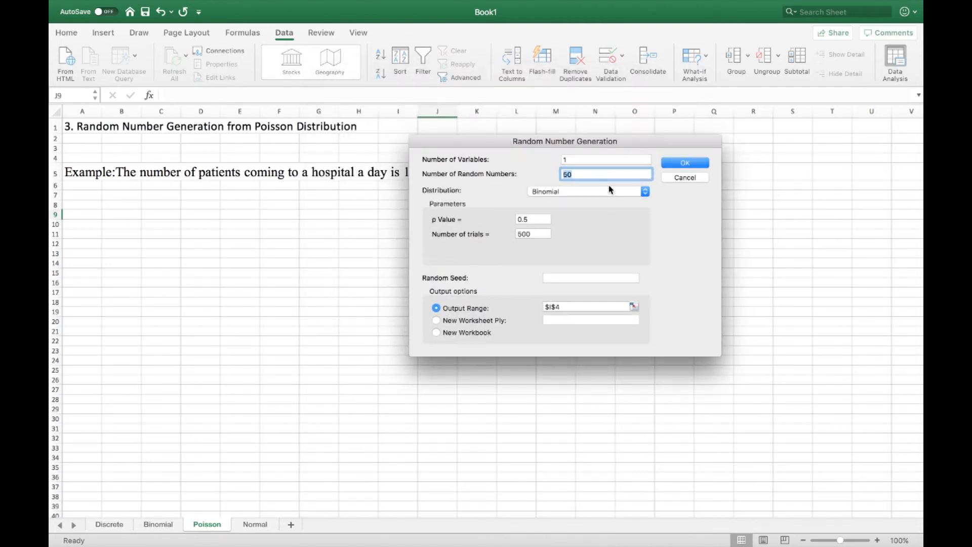
left_click(593, 192)
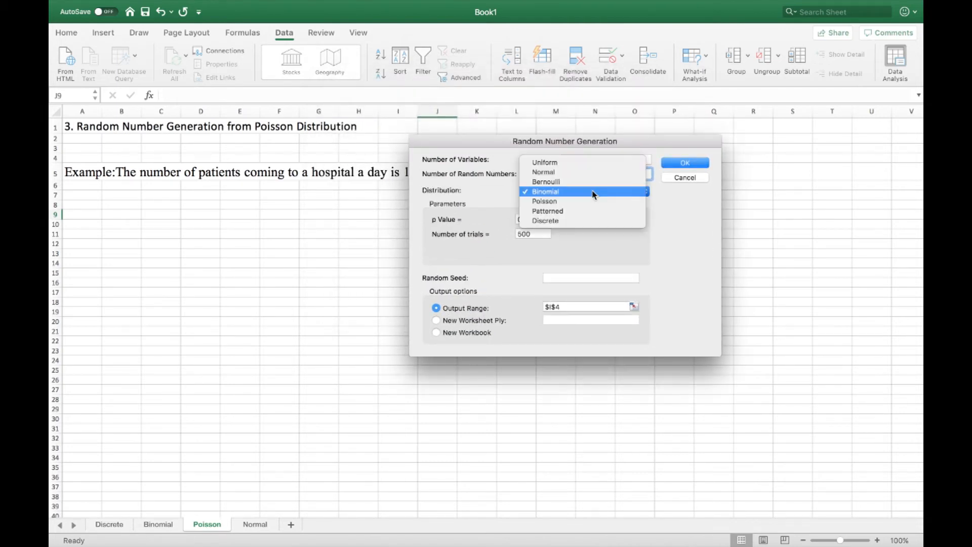
left_click(587, 202)
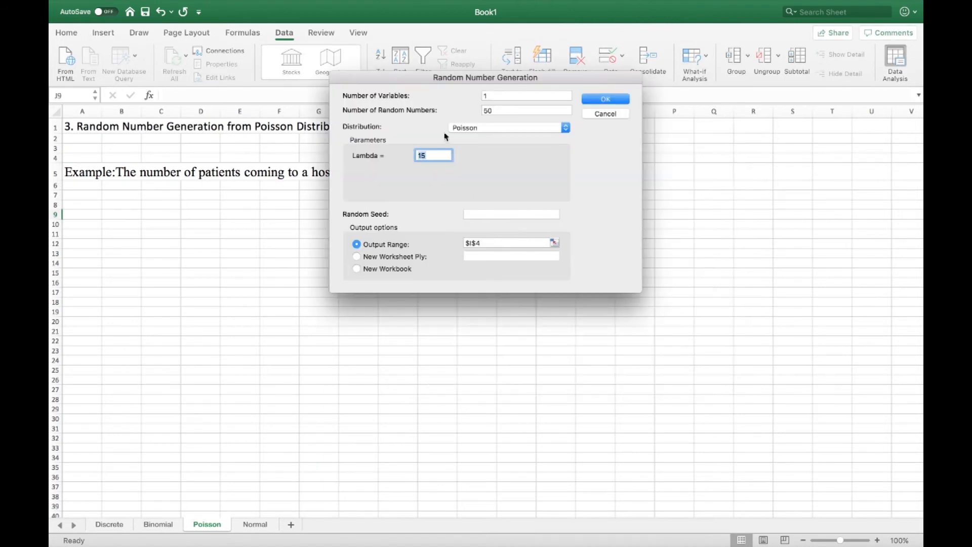
- Set the Poisson distribution's lambda parameter to 15
left_click_drag(439, 86, 543, 164)
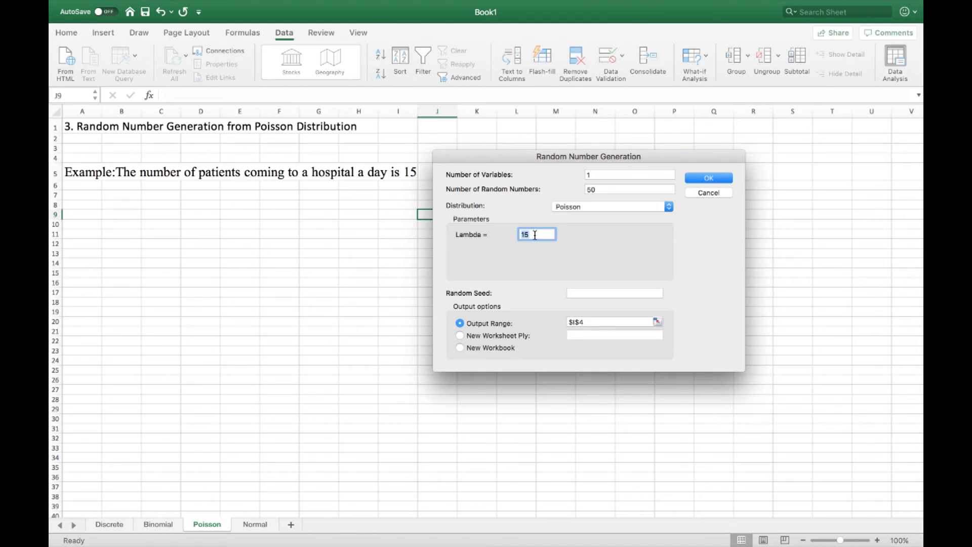
key("BackSpace")
type("15")
left_click_drag(613, 168, 662, 167)
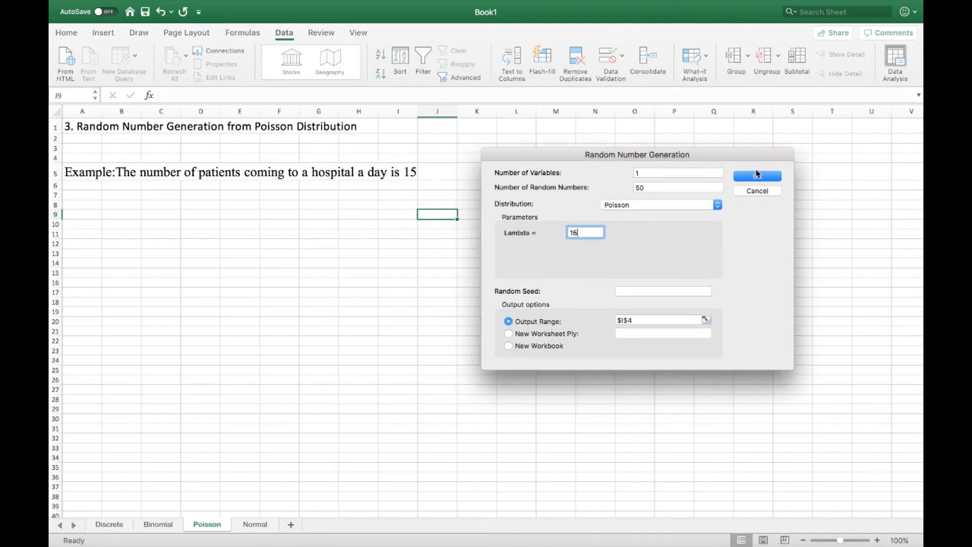
- Set the output range to cell K5 and generate the Poisson random numbers
left_click(706, 319)
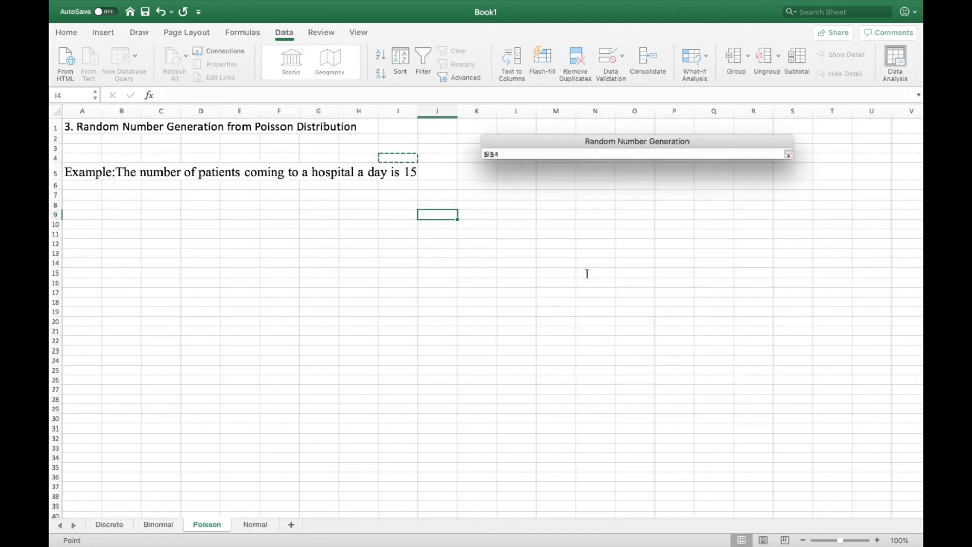
left_click(476, 174)
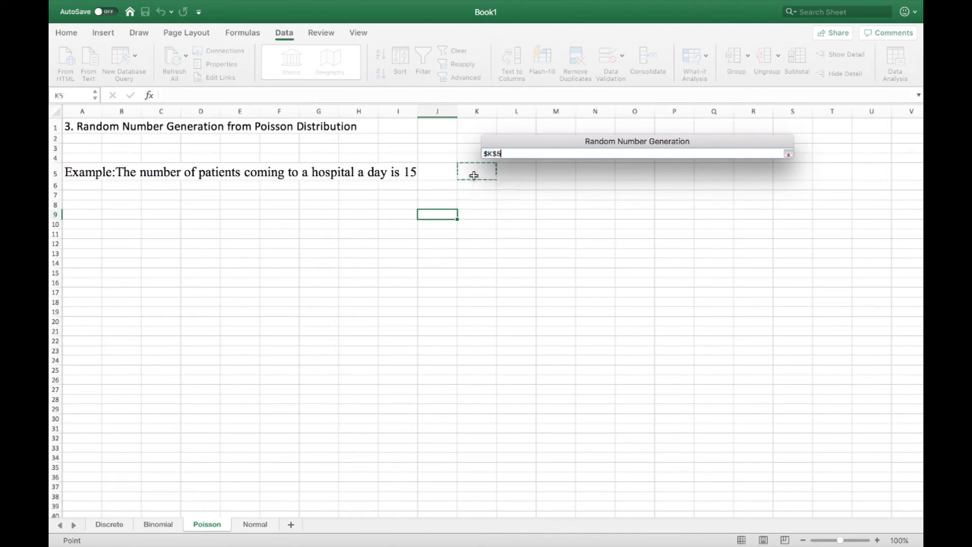
left_click(788, 155)
left_click(770, 180)
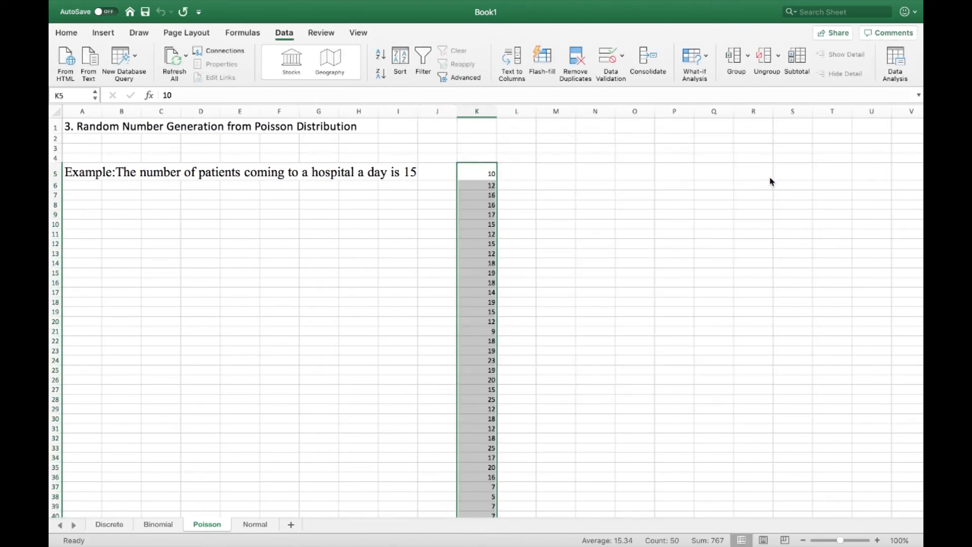
- Examine the generated Poisson values in column K as simulated daily numbers of hospital patients
scroll(559, 246, "down", 5)
scroll(559, 246, "up", 5)
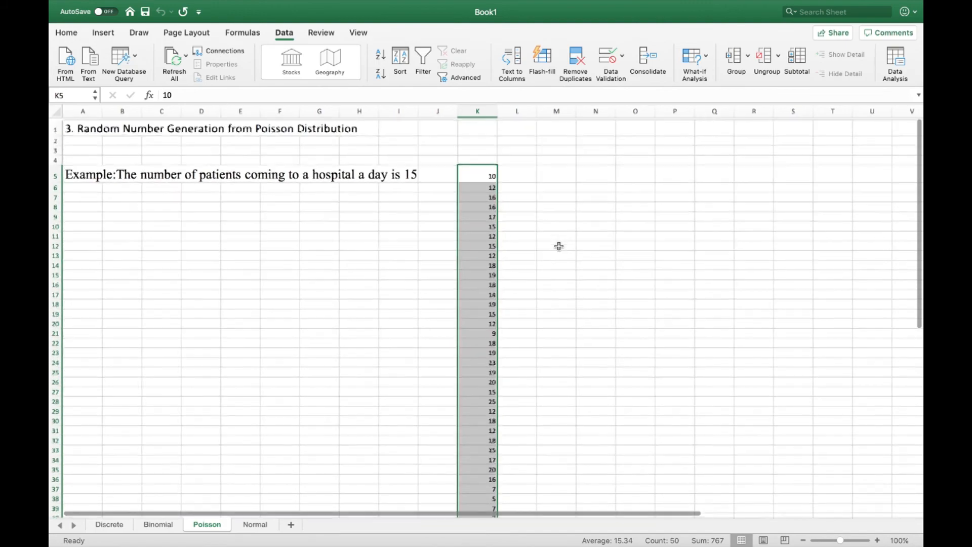
scroll(515, 187, "down", 6)
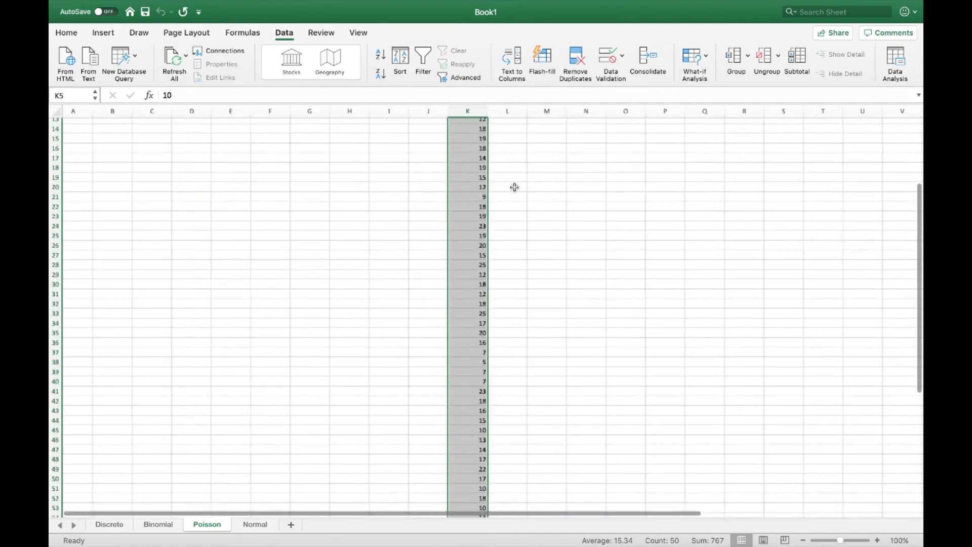
scroll(515, 187, "up", 6)
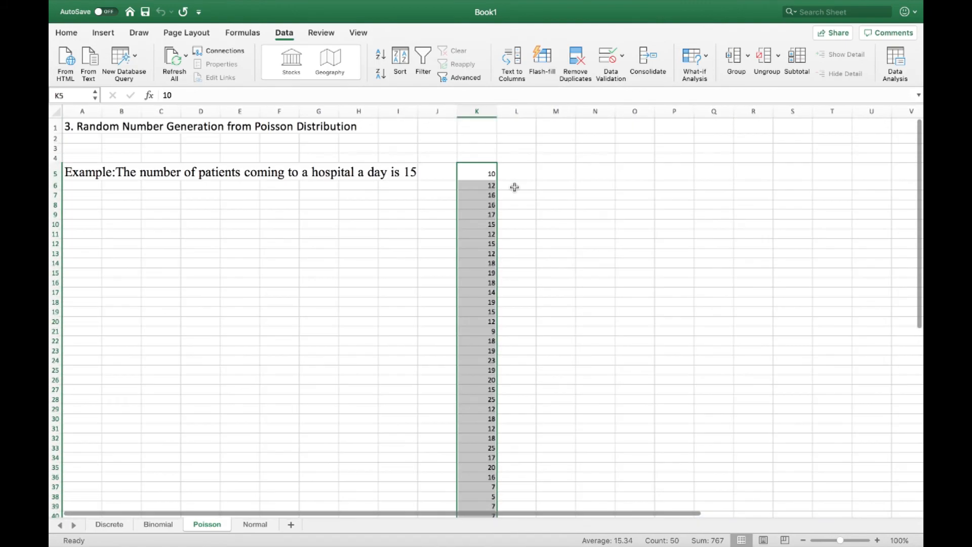
left_click(489, 175)
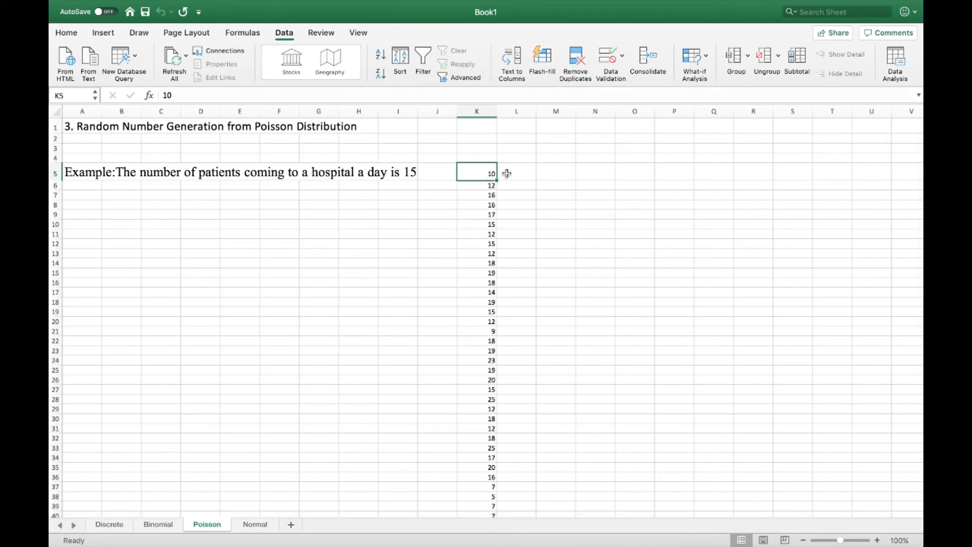
left_click(483, 188)
key("Down")
key("Down")
key("Down")
key("Down")
key("Down")
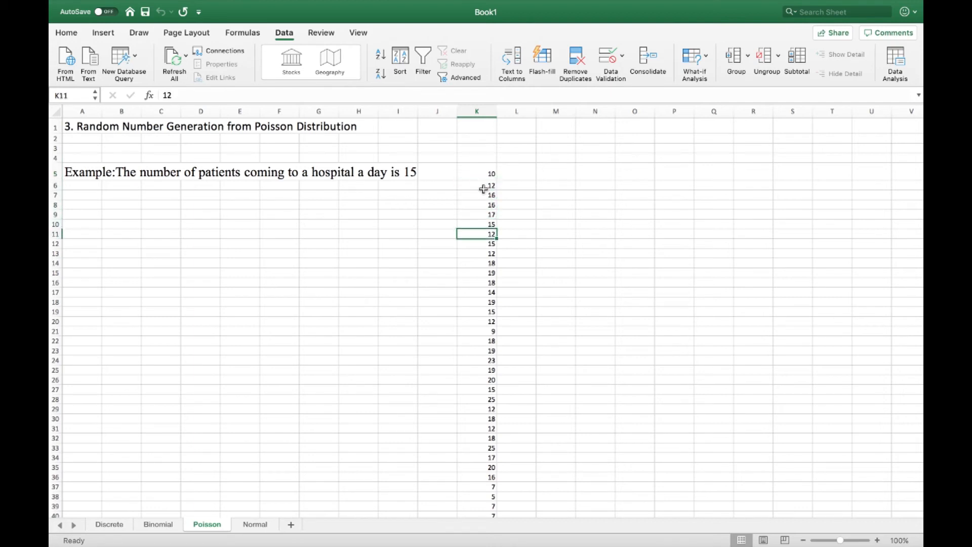
left_click(499, 309)
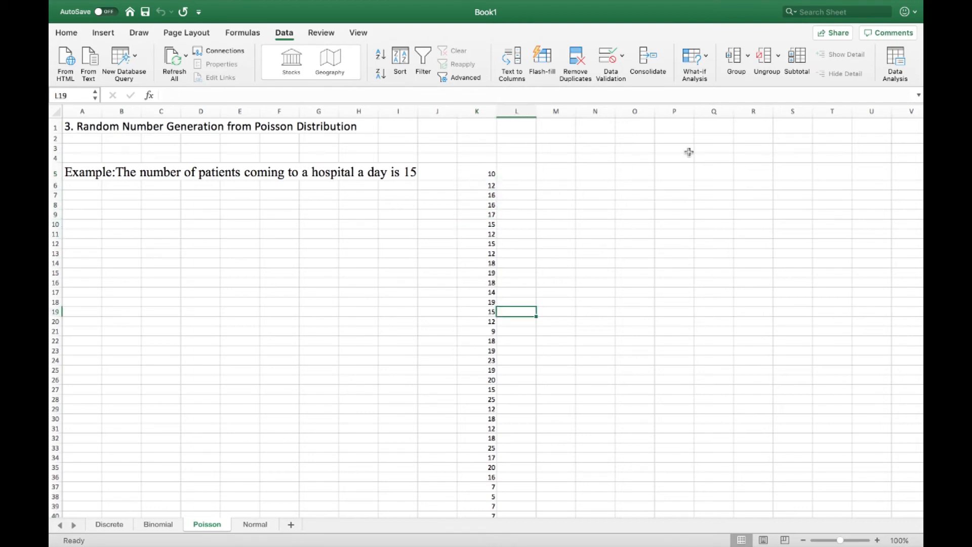
- On the Normal sheet, start Random Number Generation and choose the Normal distribution
left_click(254, 525)
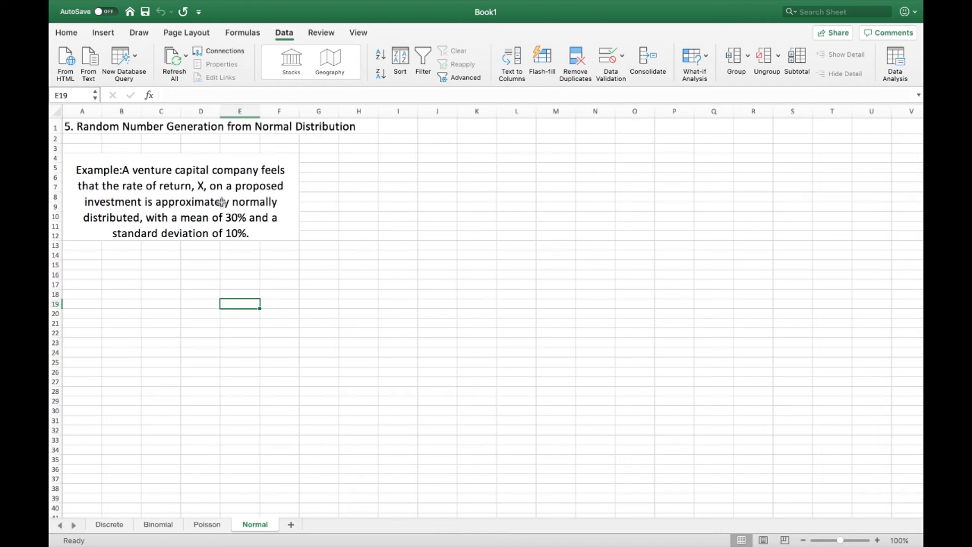
left_click(894, 56)
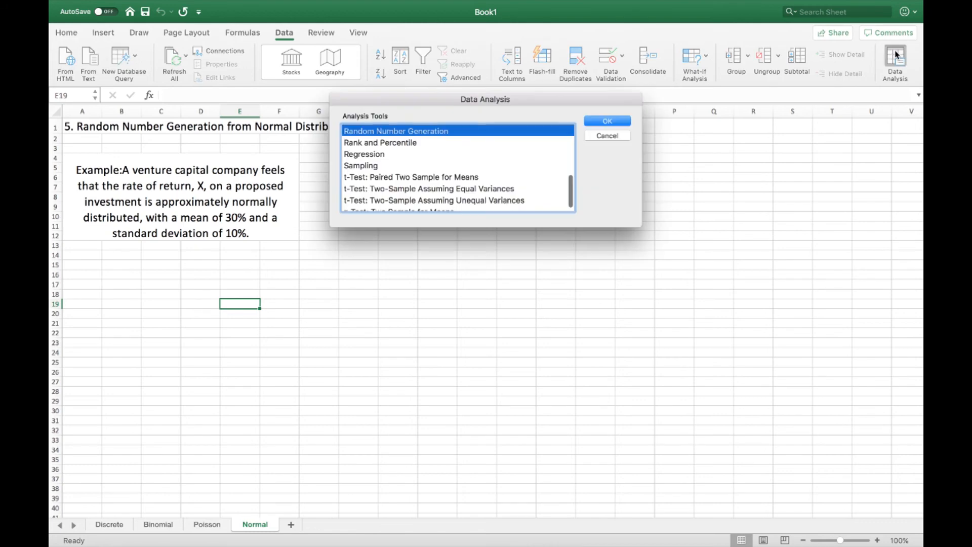
left_click(614, 122)
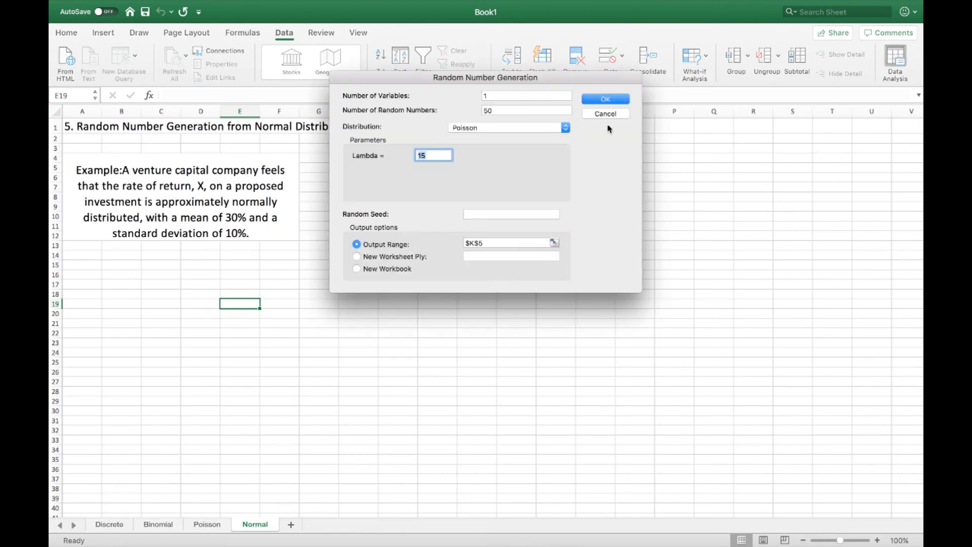
left_click(554, 127)
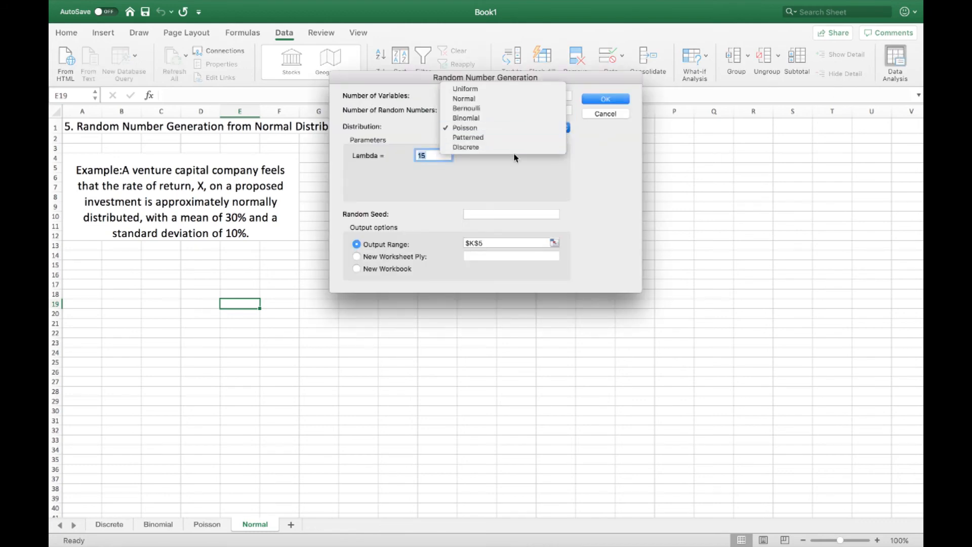
left_click(484, 98)
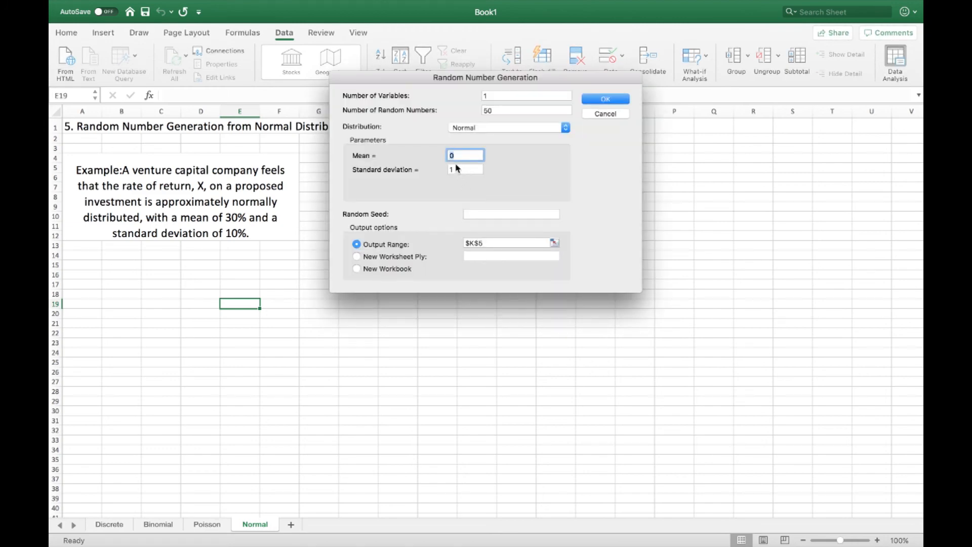
- Set the normal distribution parameters to a mean of 30 and a standard deviation of 10
type("30")
left_click(461, 168)
type("0")
left_click_drag(428, 79, 465, 118)
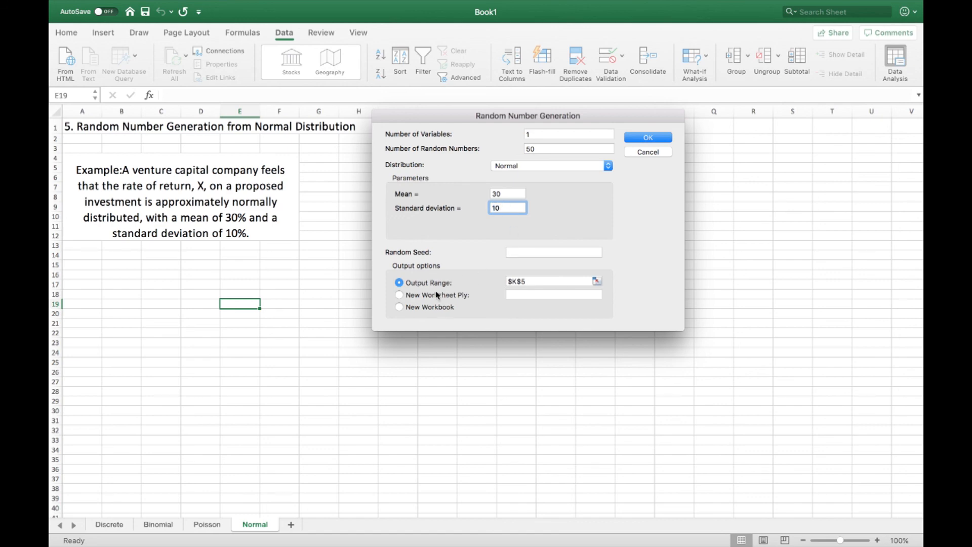
- Set the output range to cell I5, generate the normal random numbers and review the resulting column
left_click(597, 282)
left_click(401, 168)
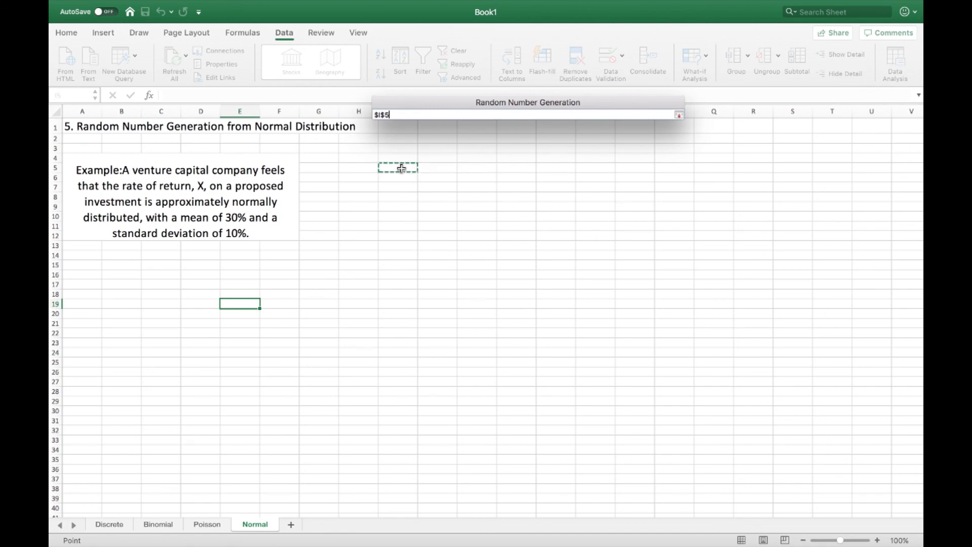
left_click(678, 115)
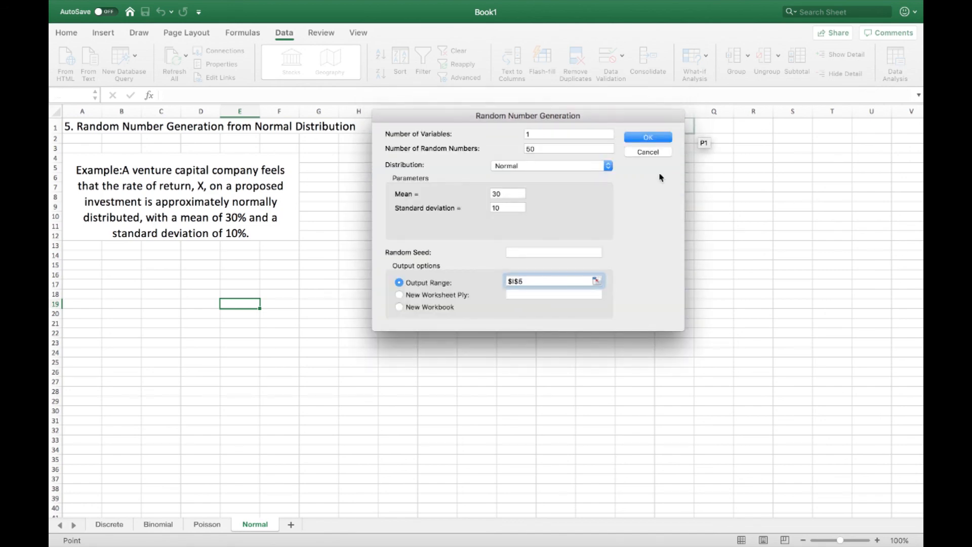
left_click(651, 137)
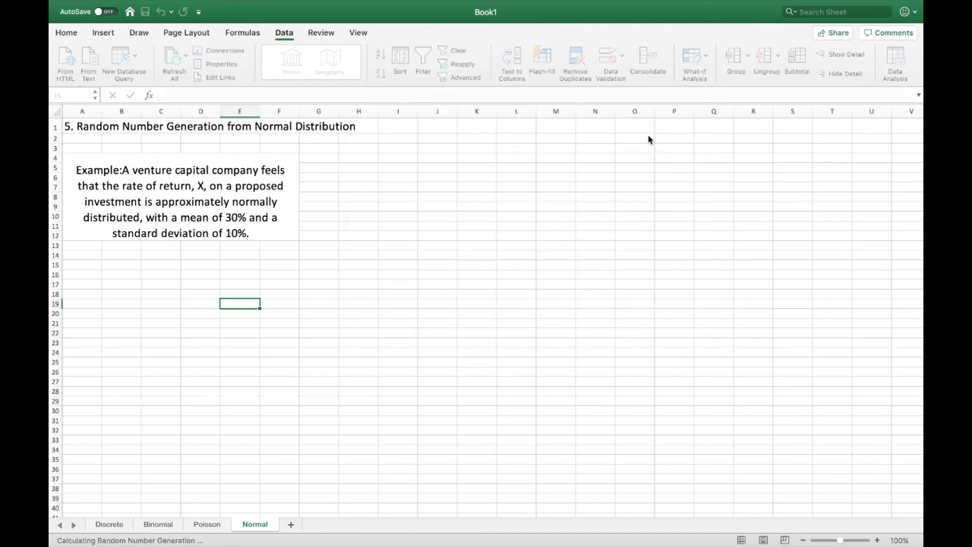
left_click(425, 247)
scroll(425, 248, "down", 10)
scroll(424, 249, "up", 10)
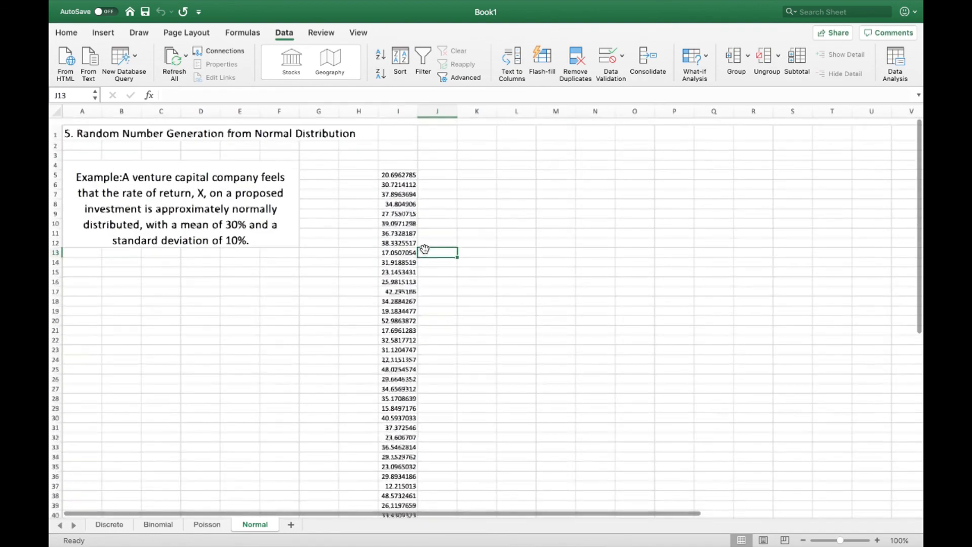
left_click(518, 289)
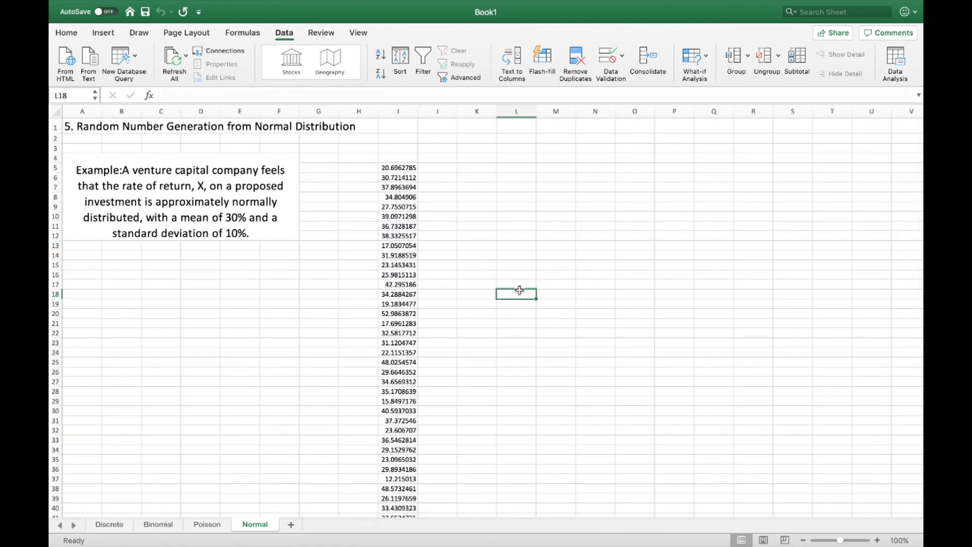